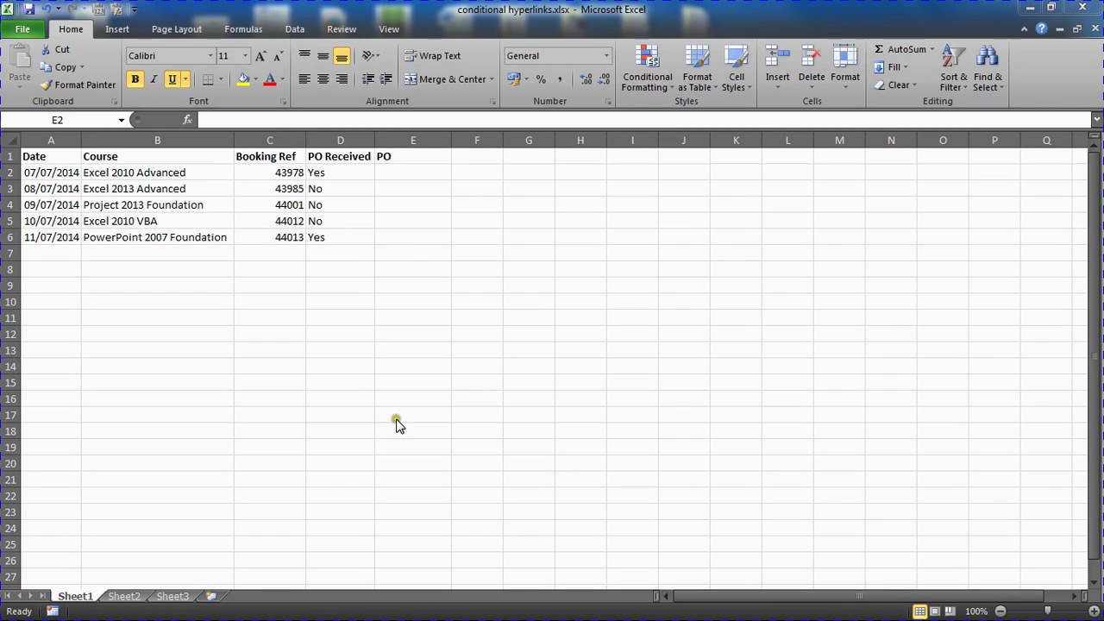
- Check the Yes/No choices in D2 and the booking reference in C2, leaving D2 unchanged
{"action": "left_click", "coordinate": [416, 171]}
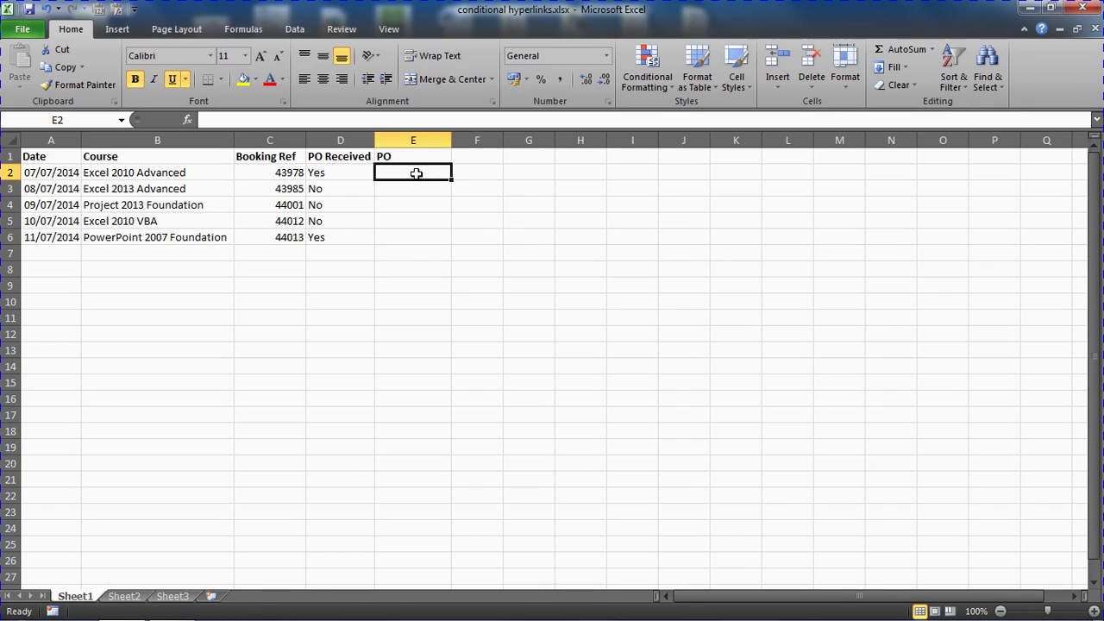
{"action": "key", "text": "Left"}
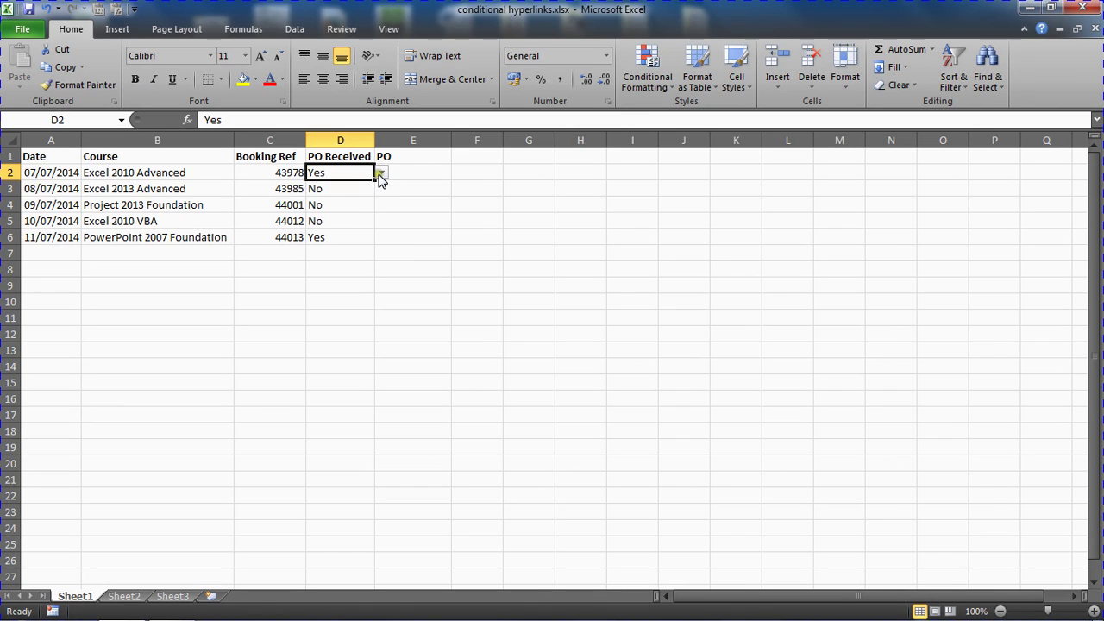
{"action": "left_click", "coordinate": [380, 173]}
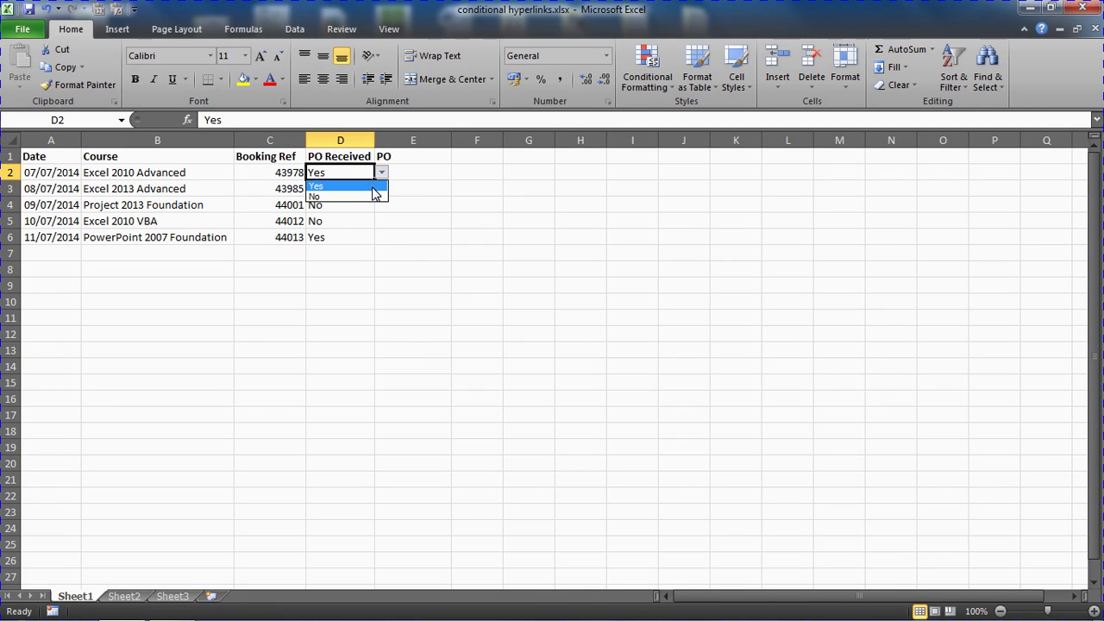
{"action": "left_click", "coordinate": [398, 179]}
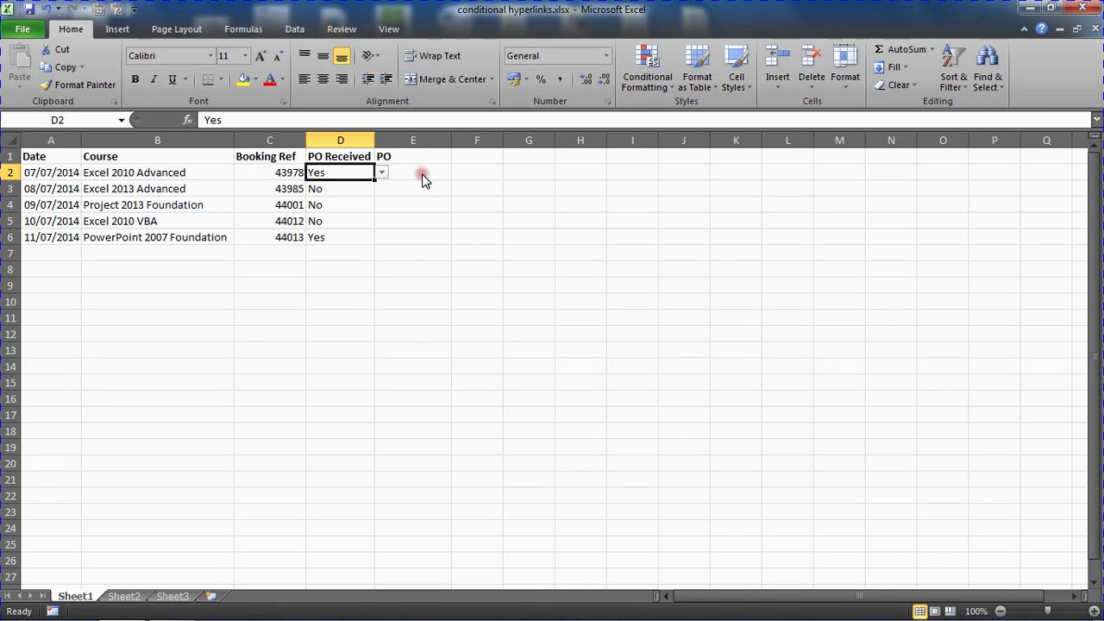
{"action": "left_click", "coordinate": [424, 174]}
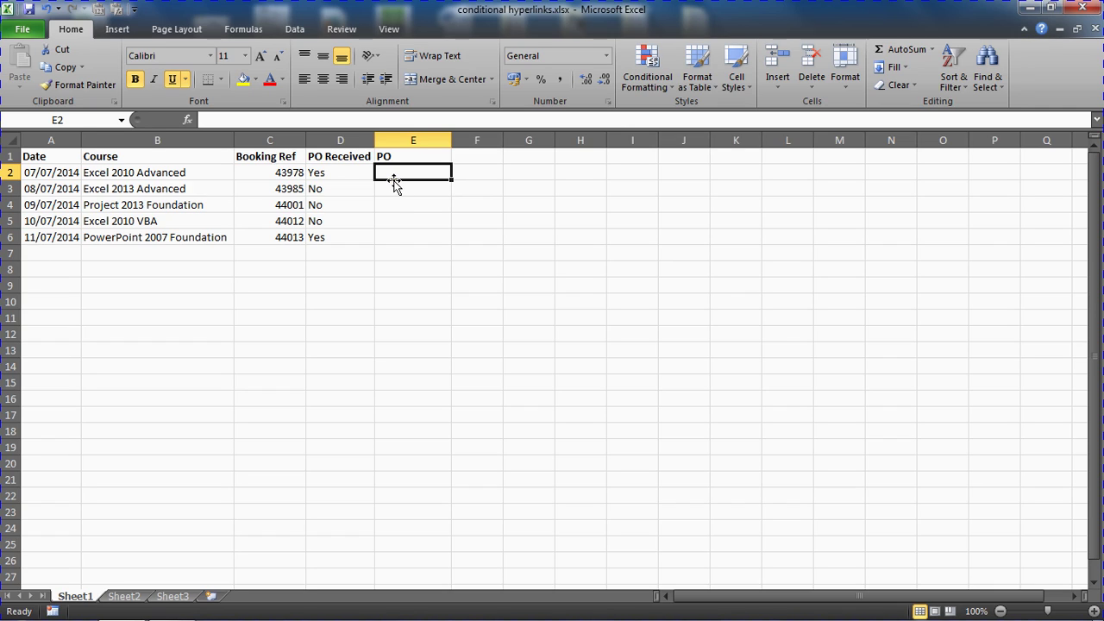
{"action": "left_click", "coordinate": [265, 173]}
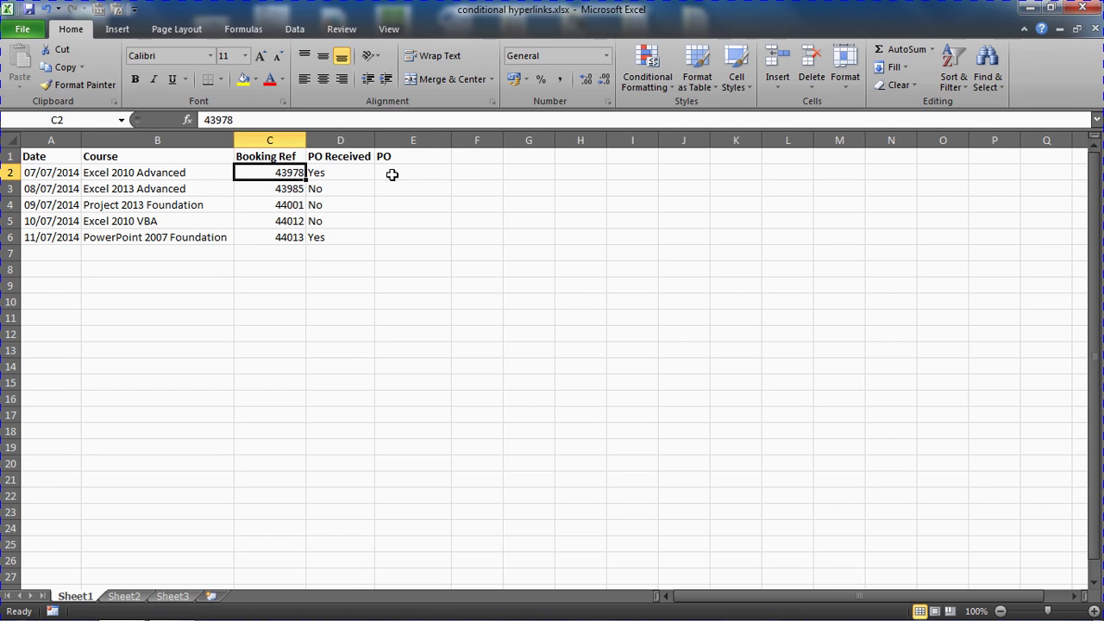
{"action": "left_click", "coordinate": [392, 174]}
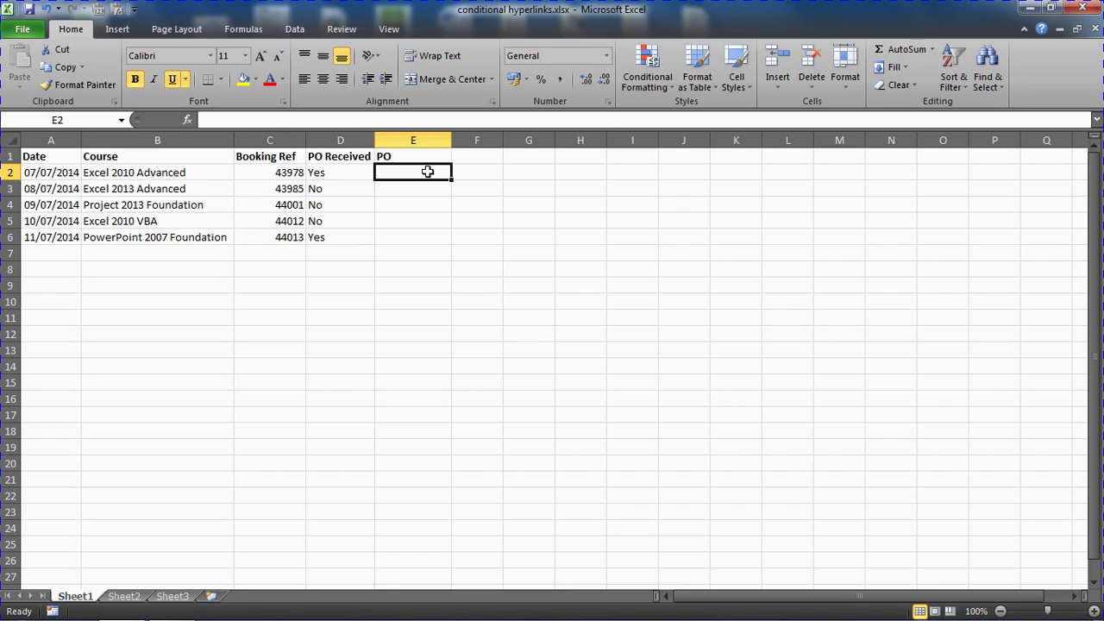
- In E2, start the formula =if(D2="Yes", to test whether PO Received is Yes
{"action": "type", "text": "="}
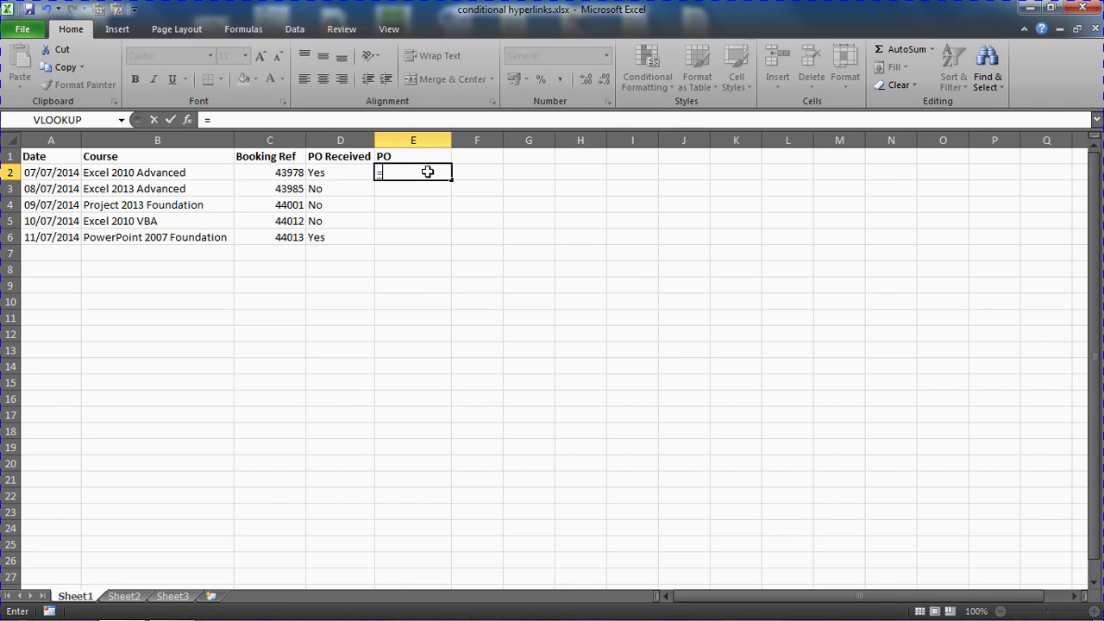
{"action": "type", "text": "if("}
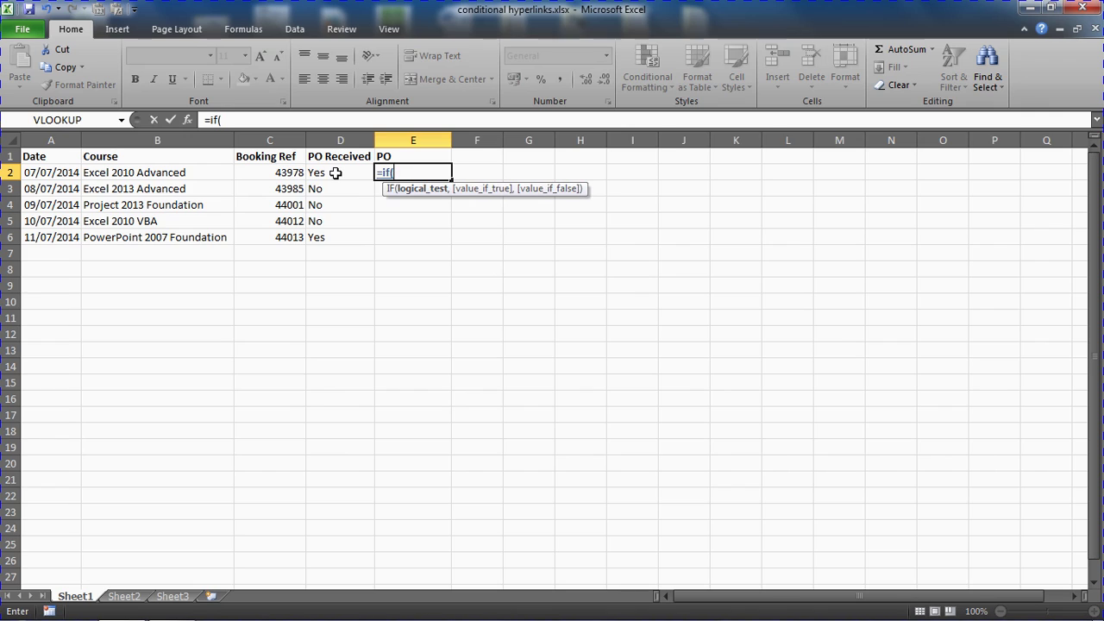
{"action": "left_click", "coordinate": [336, 172]}
{"action": "type", "text": "=\"Yes"}
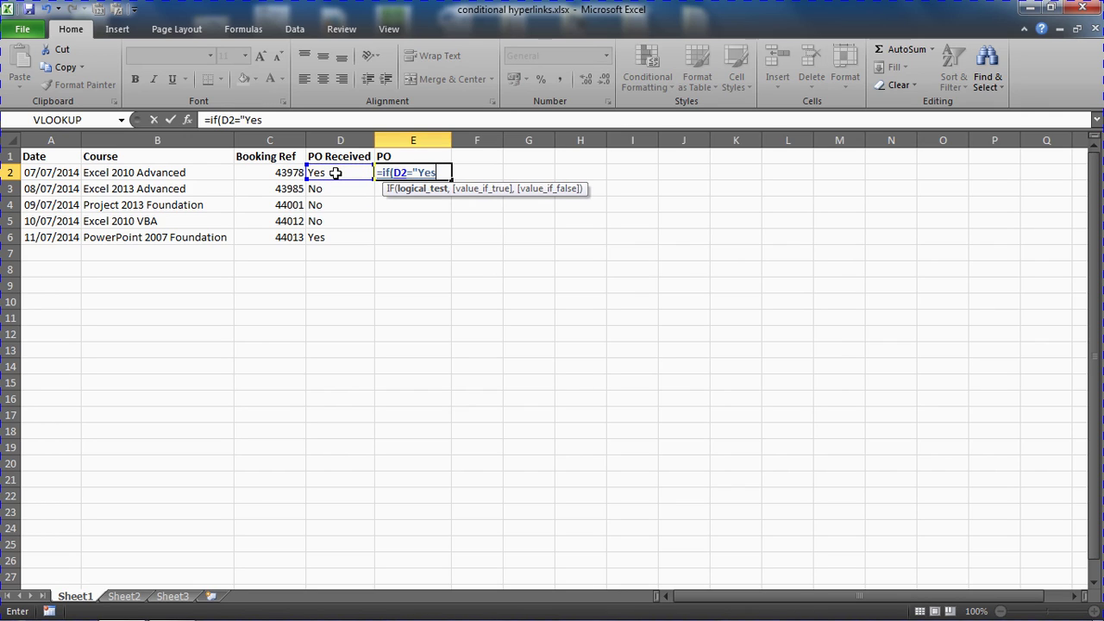
{"action": "type", "text": "\","}
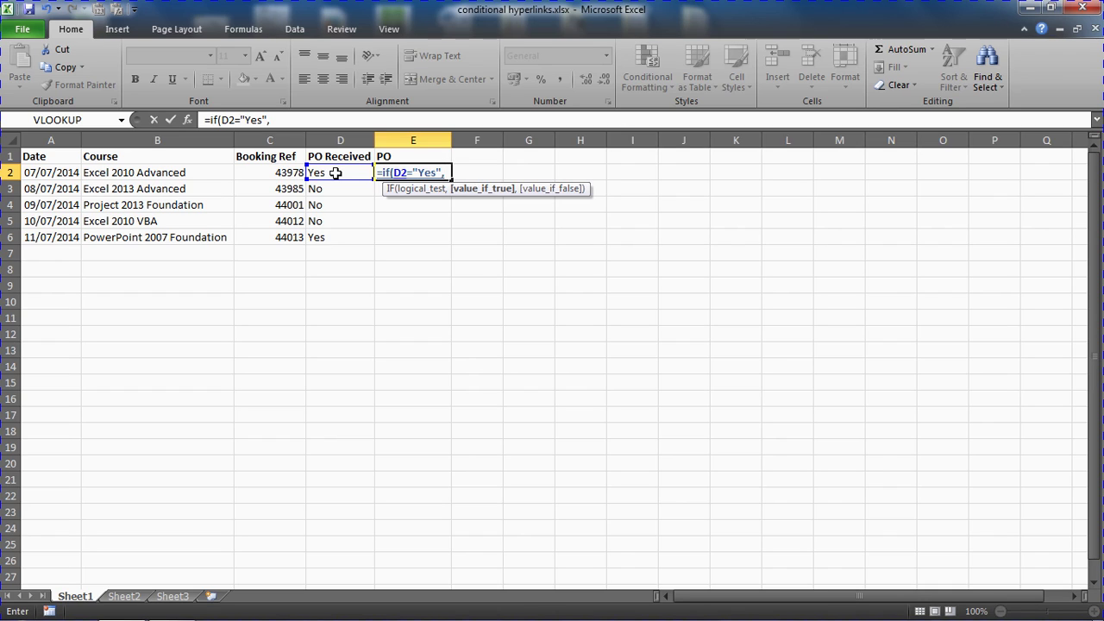
- Add hyperlink(concatenate("G:\Purchase Orders as the IF formula's Yes branch
{"action": "type", "text": "hyperl"}
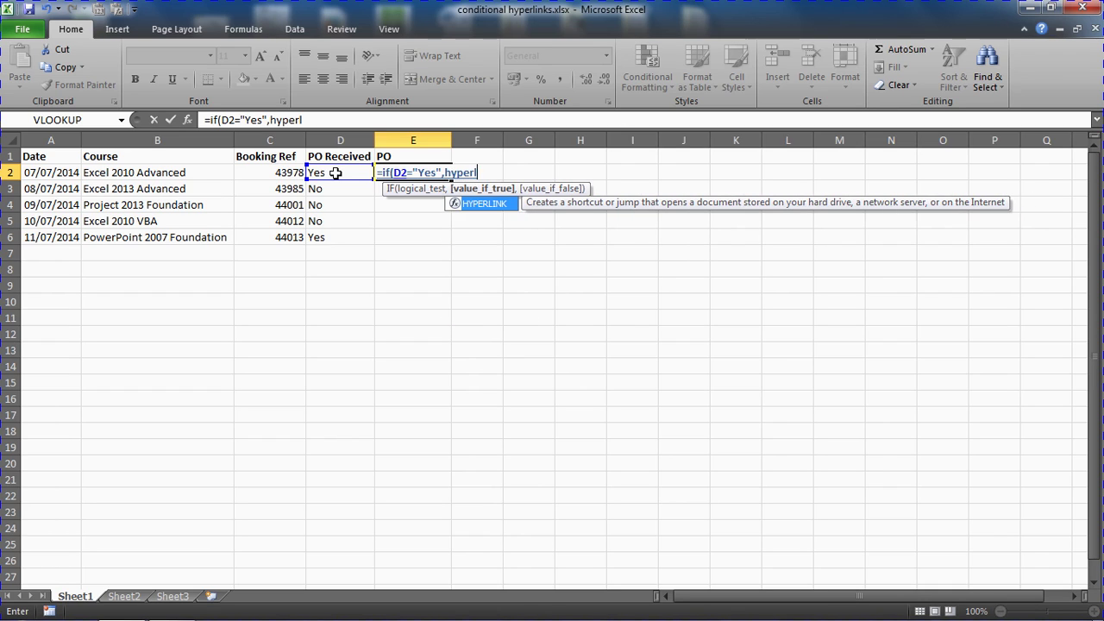
{"action": "type", "text": "ink("}
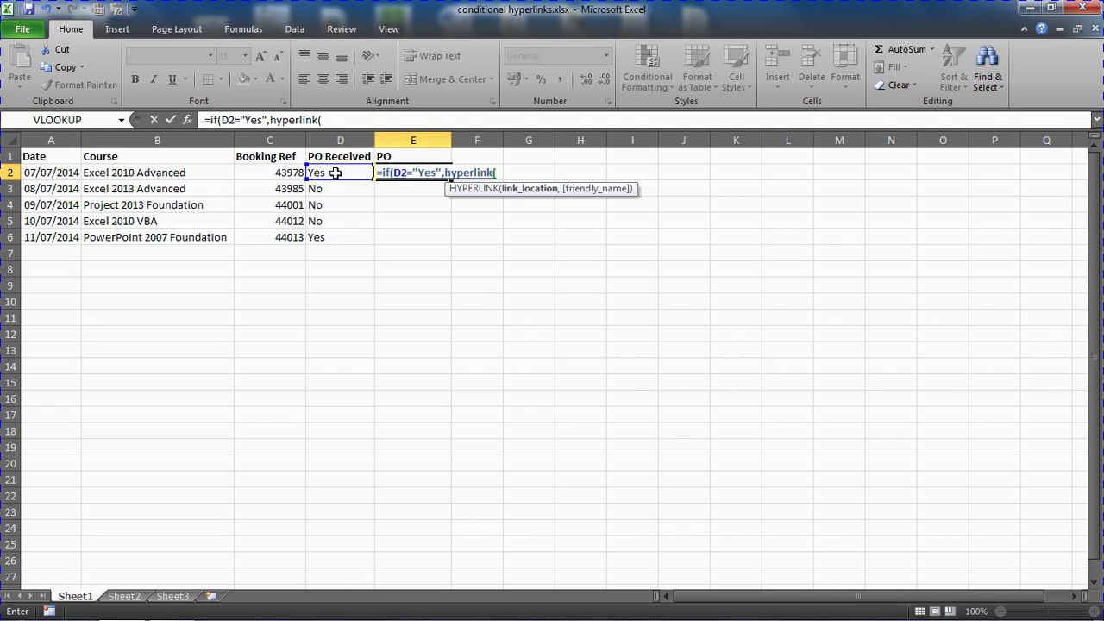
{"action": "type", "text": "co"}
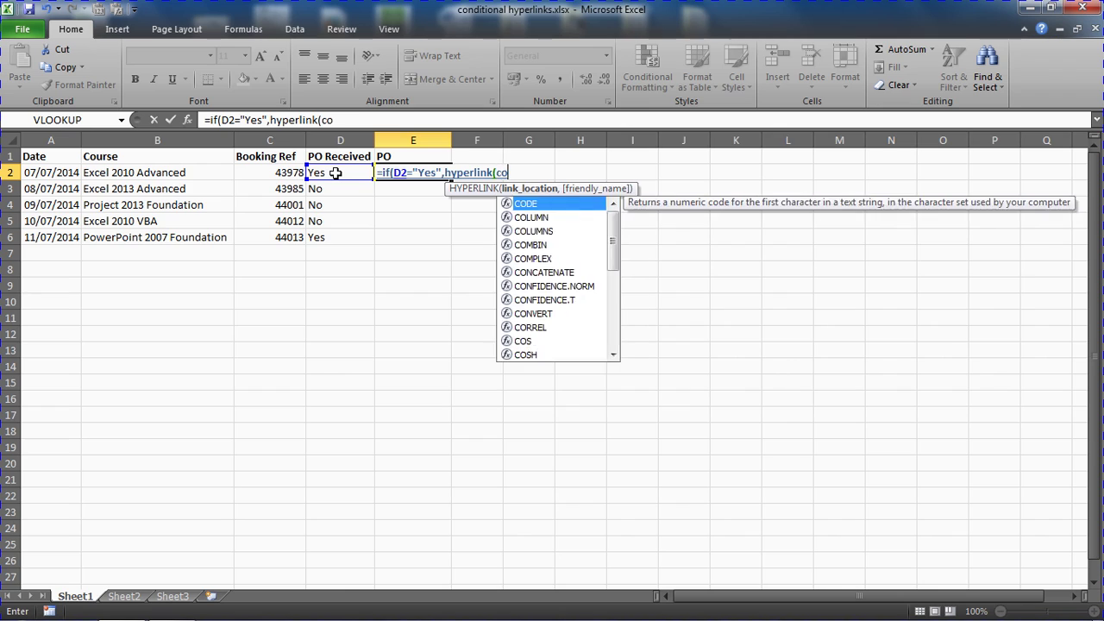
{"action": "type", "text": "ncatenate"}
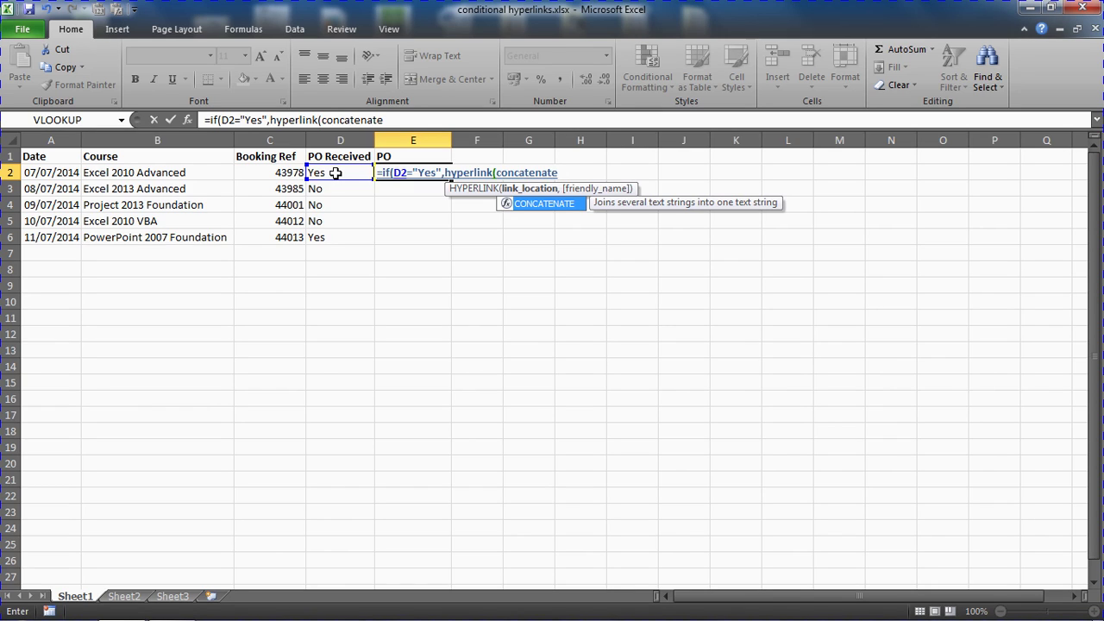
{"action": "type", "text": "(\""}
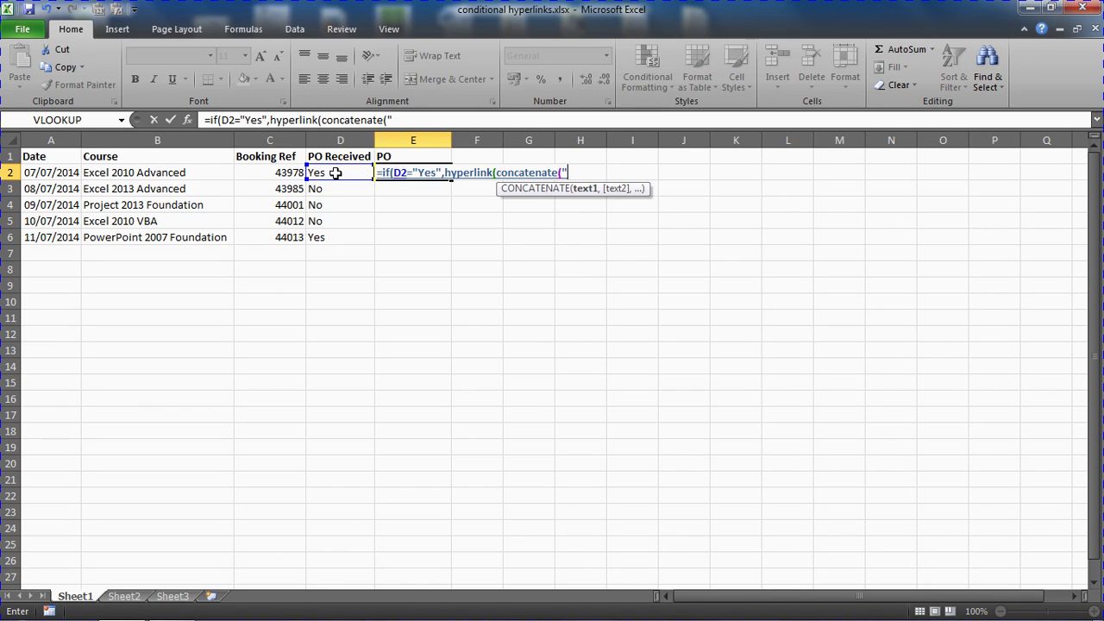
{"action": "type", "text": "G:\\Purchase Orders"}
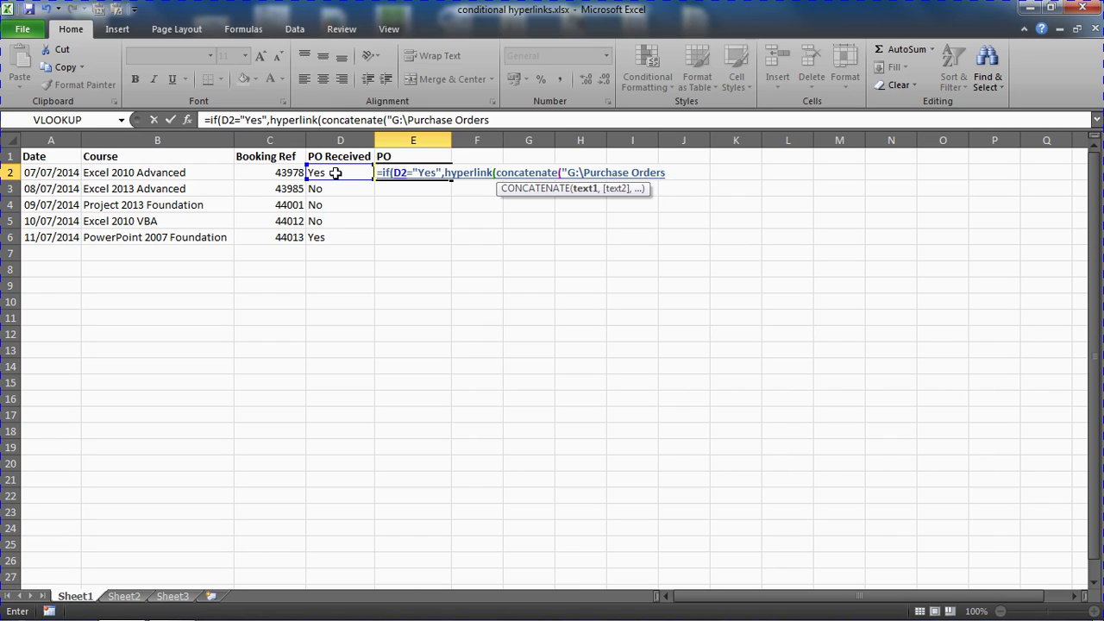
- Finish the CONCATENATE arguments as "G:\Purchase Orders\", C2 and ".pdf"
{"action": "type", "text": "\\\""}
{"action": "type", "text": ","}
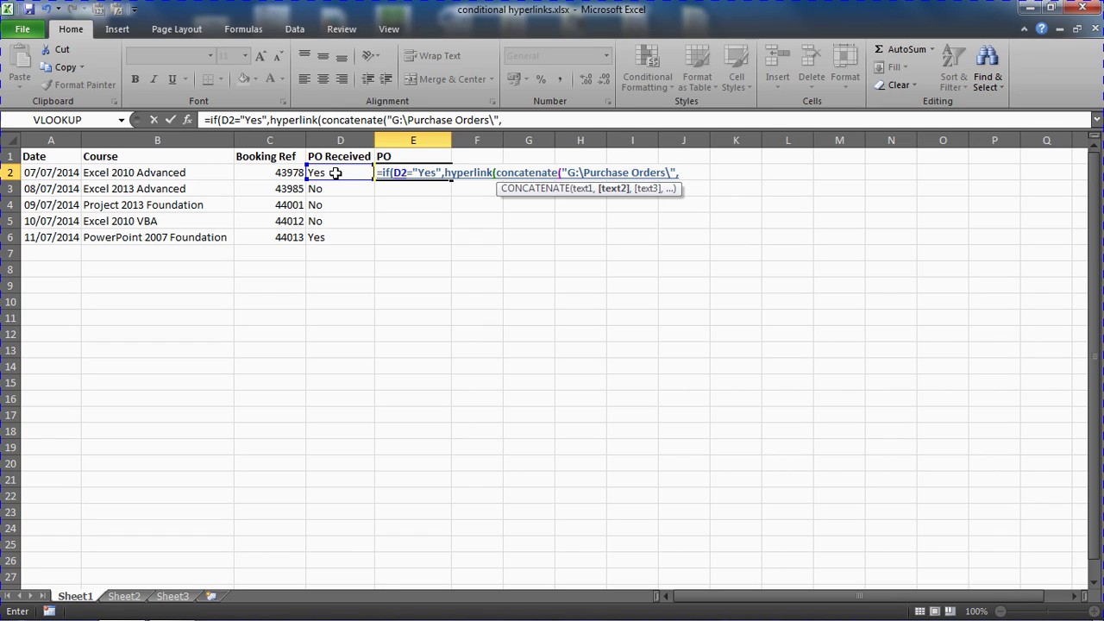
{"action": "left_click", "coordinate": [286, 172]}
{"action": "type", "text": ",\".pdf\""}
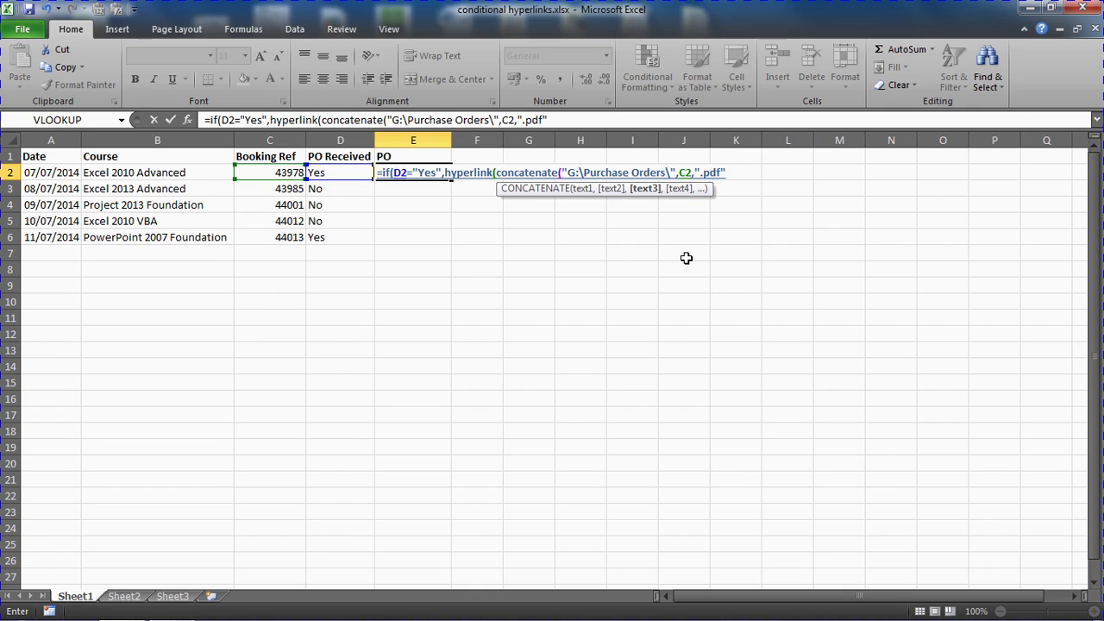
- Add "View PO" as the link's friendly name and "" as the IF false value
{"action": "type", "text": ")"}
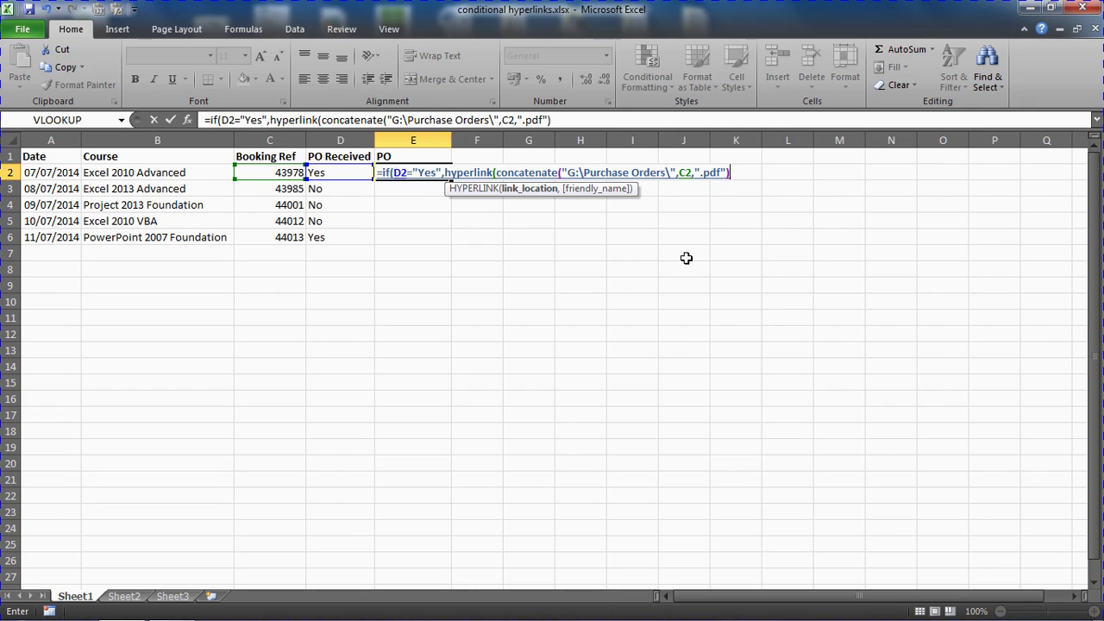
{"action": "type", "text": ","}
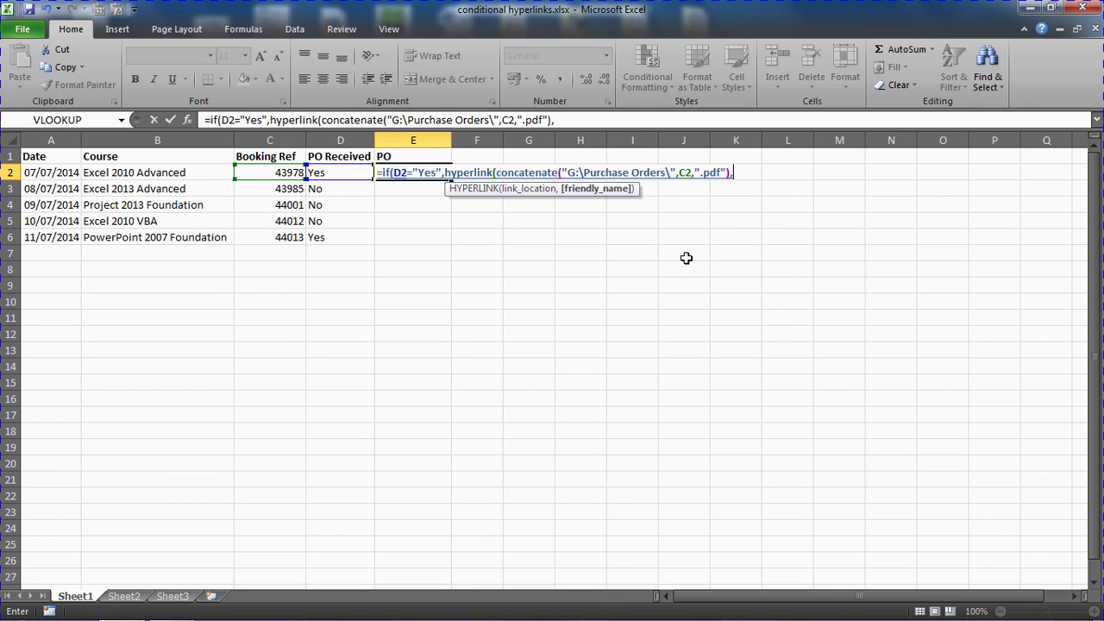
{"action": "type", "text": "\"View PO\")"}
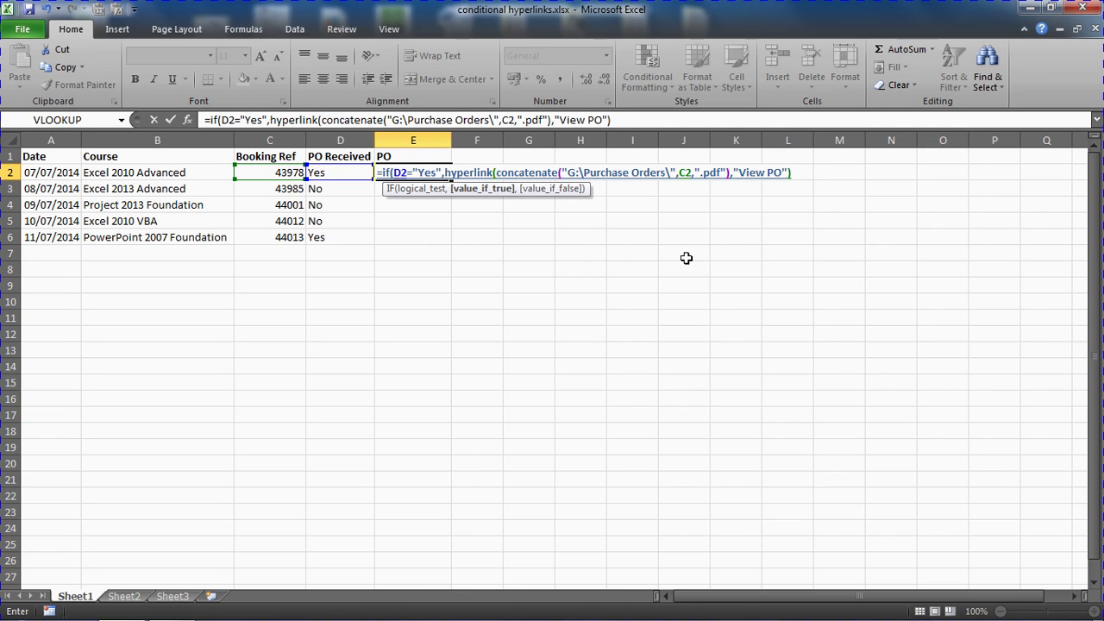
{"action": "type", "text": ","}
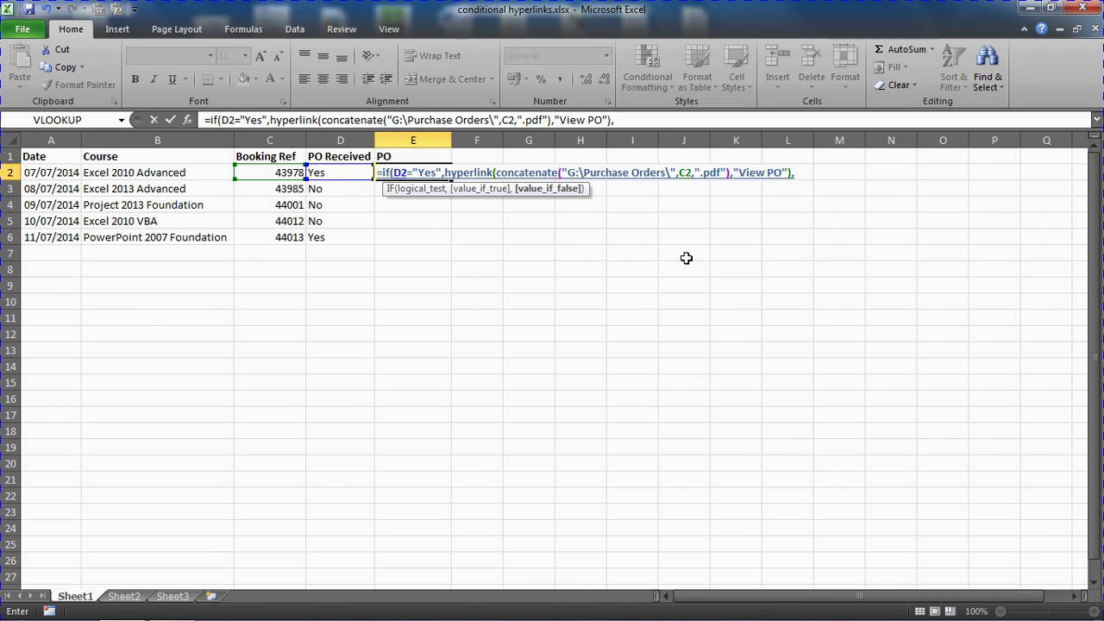
{"action": "type", "text": "\"\""}
- Close and enter the E2 formula, then fill it down to E6
{"action": "type", "text": ")"}
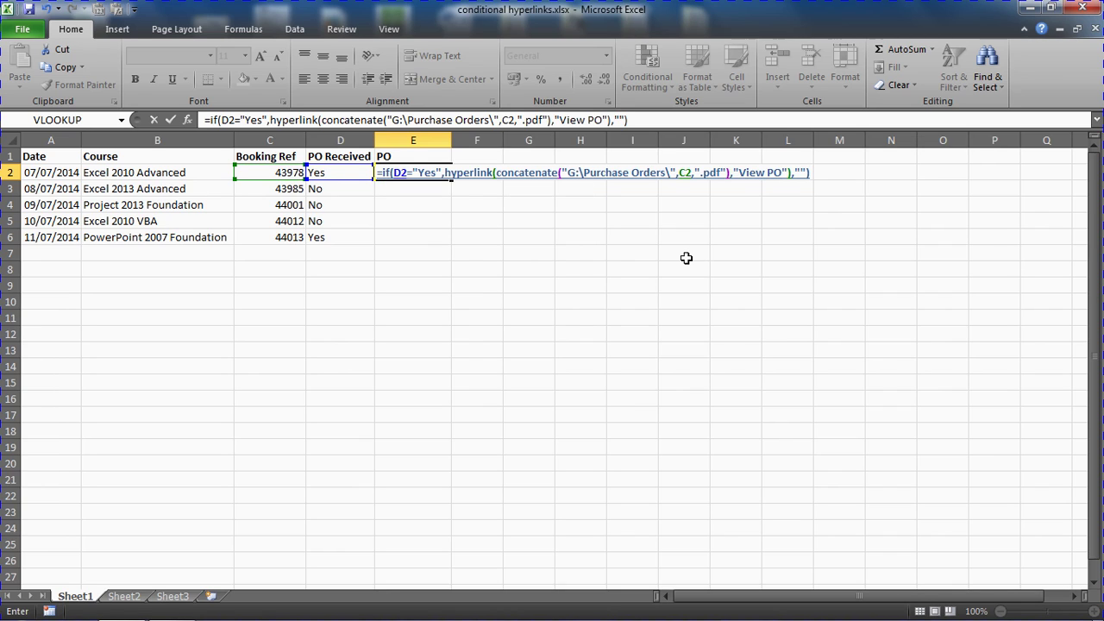
{"action": "key", "text": "Return"}
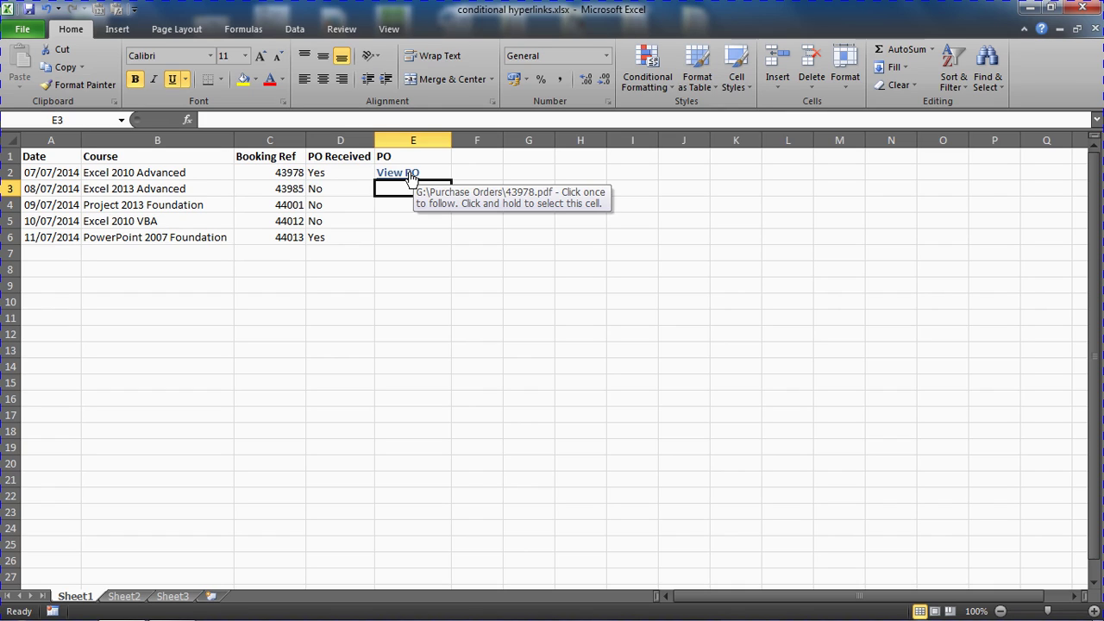
{"action": "left_click", "coordinate": [463, 175]}
{"action": "key", "text": "Left"}
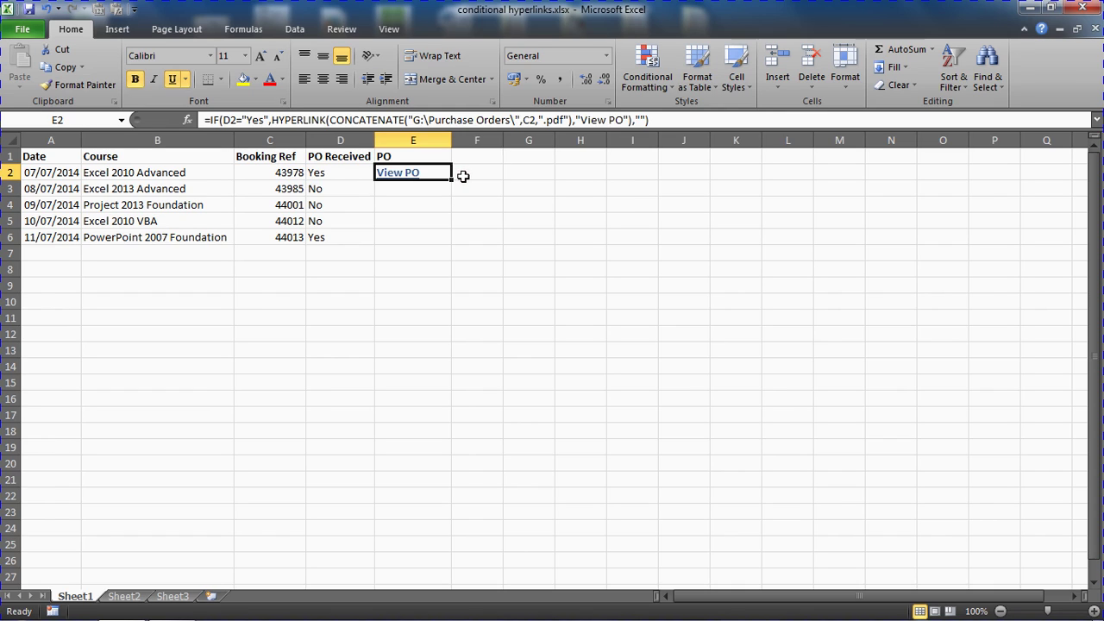
{"action": "left_click_drag", "start_coordinate": [451, 179], "coordinate": [450, 245]}
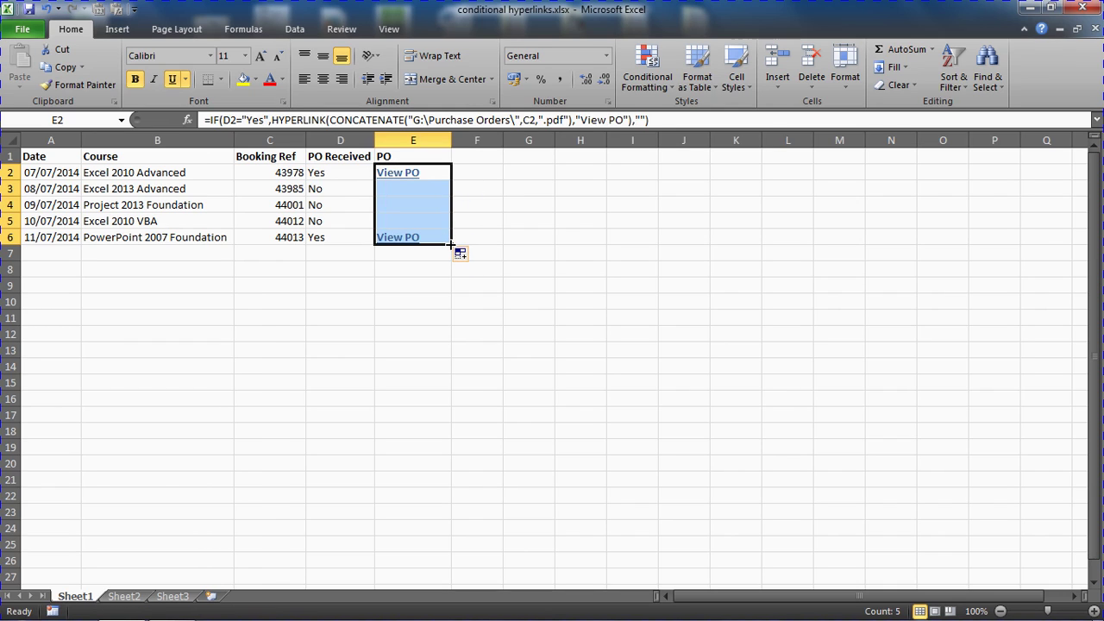
- Set D3's PO Received to Yes so booking 43985 shows a View PO link in E3
{"action": "left_click", "coordinate": [336, 202]}
{"action": "left_click", "coordinate": [347, 188]}
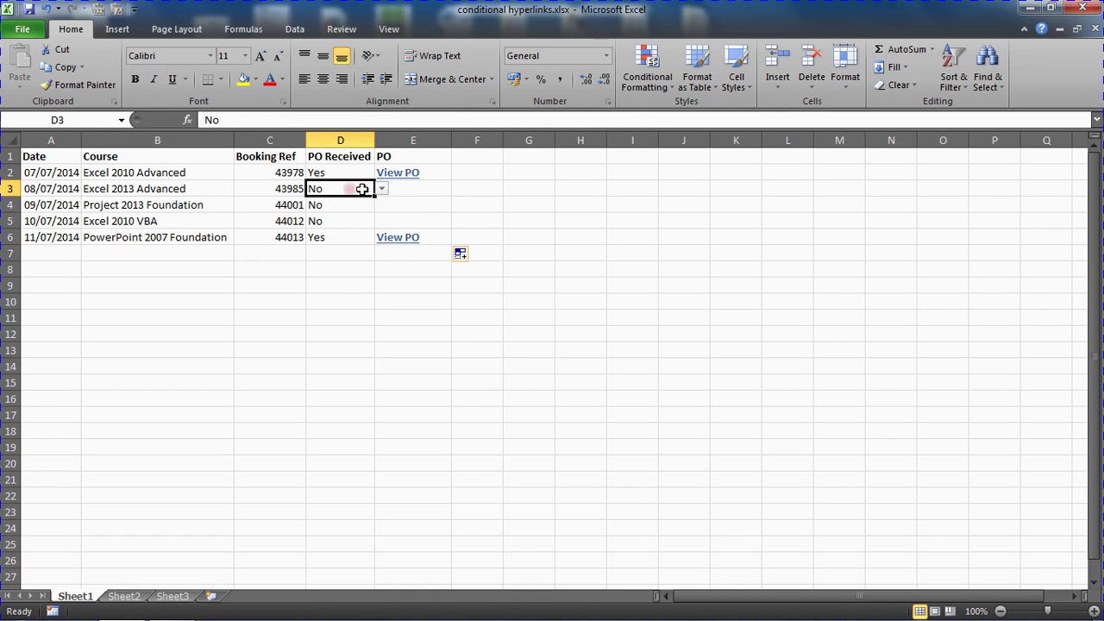
{"action": "left_click", "coordinate": [382, 190]}
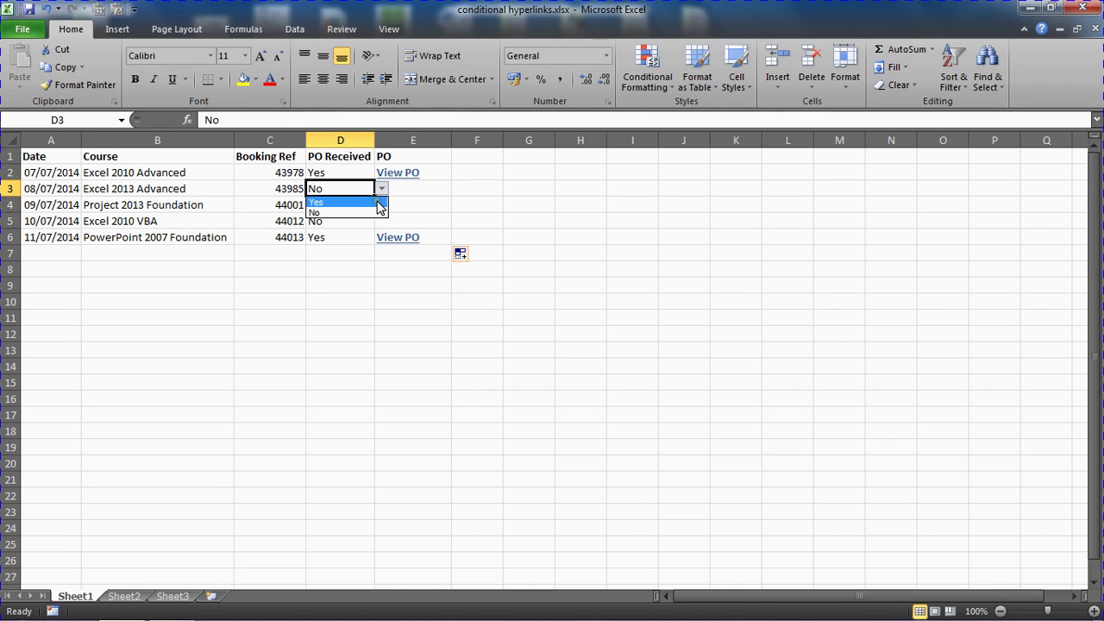
{"action": "left_click", "coordinate": [377, 202]}
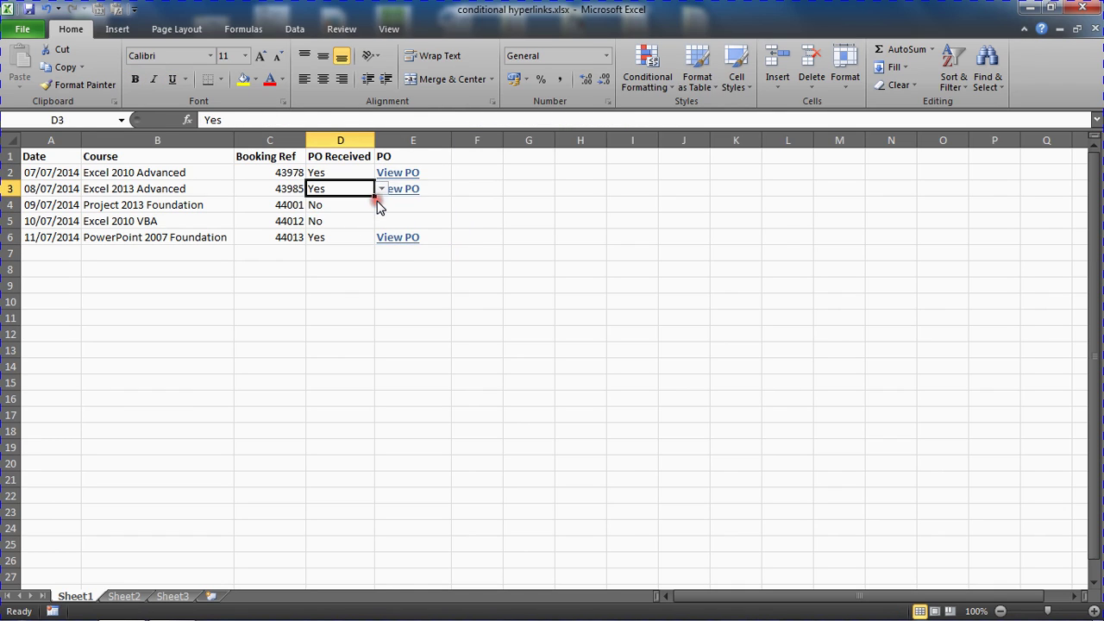
{"action": "left_click", "coordinate": [358, 211]}
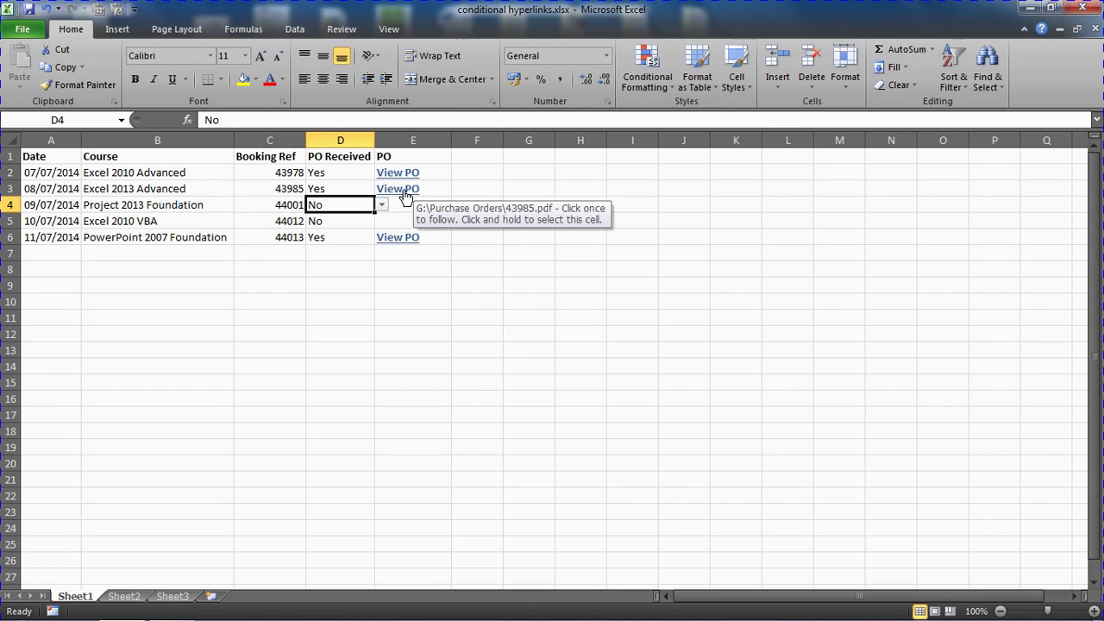
{"action": "left_click", "coordinate": [288, 189]}
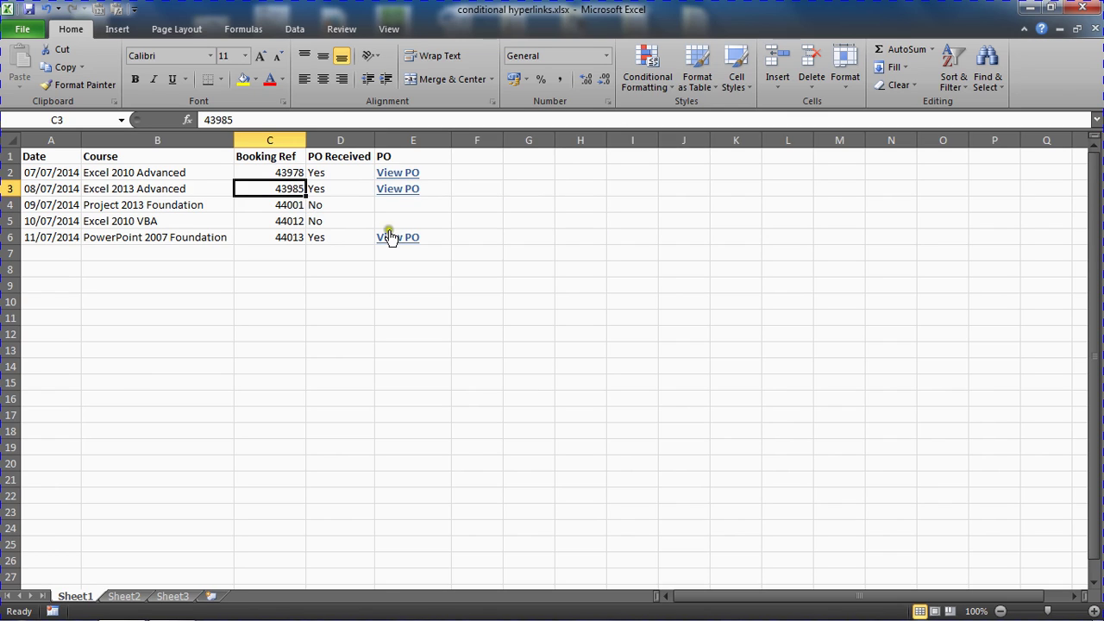
{"action": "left_click", "coordinate": [473, 203]}
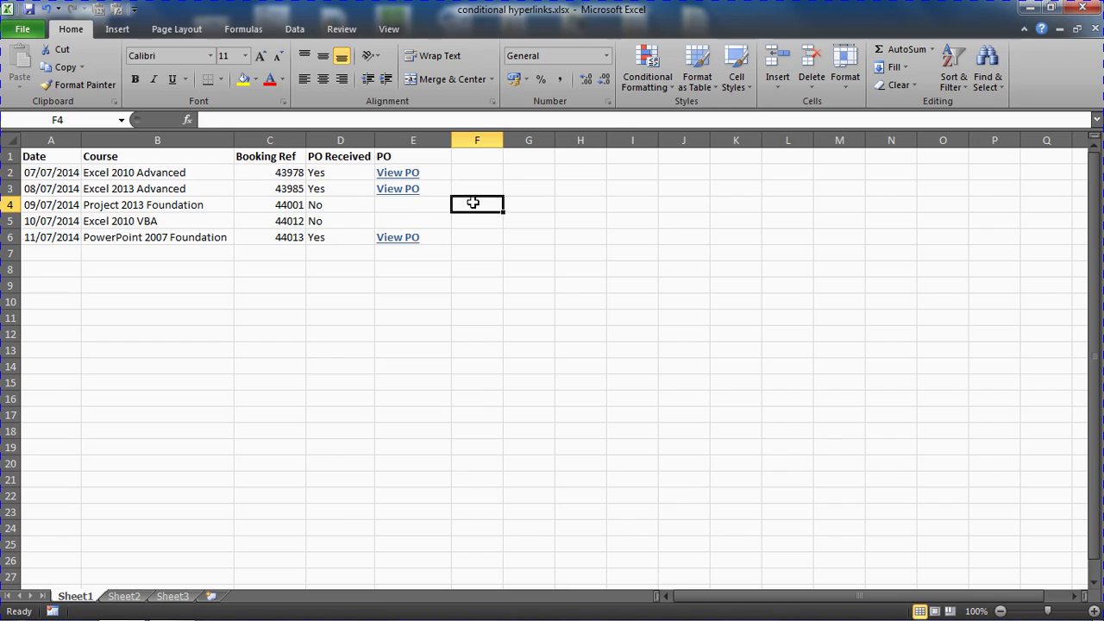